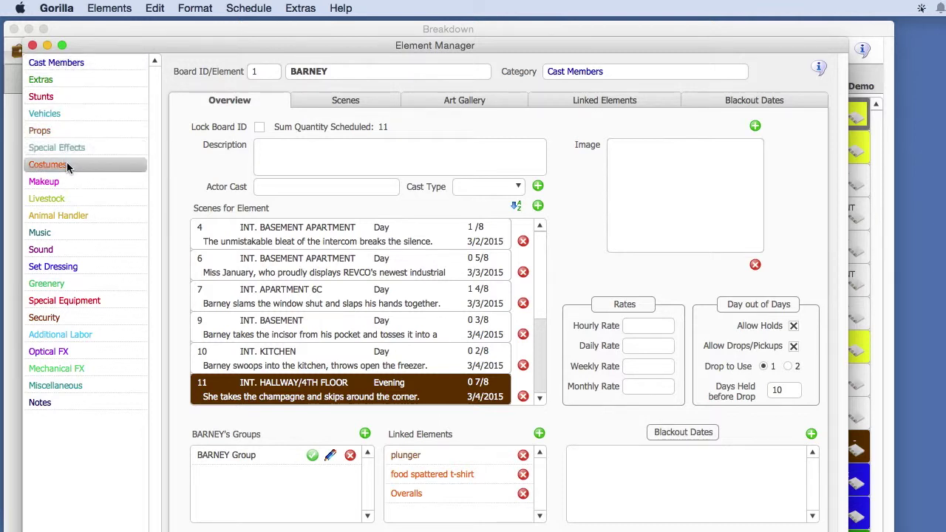
pyautogui.moveTo(107, 50); pyautogui.dragTo(218, 82)
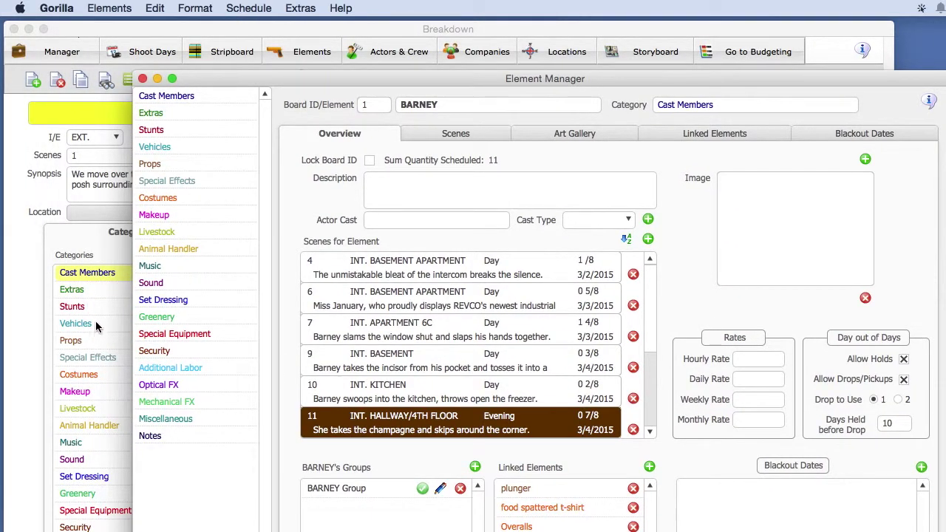
pyautogui.moveTo(279, 77); pyautogui.dragTo(172, 39)
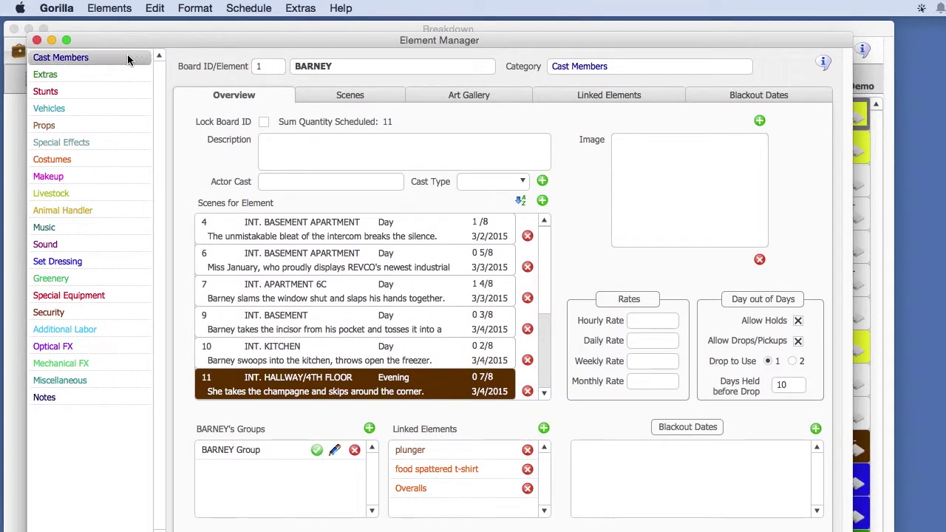
# Open the cast member with board ID 2 from the Cast Members category
pyautogui.doubleClick(75, 58)
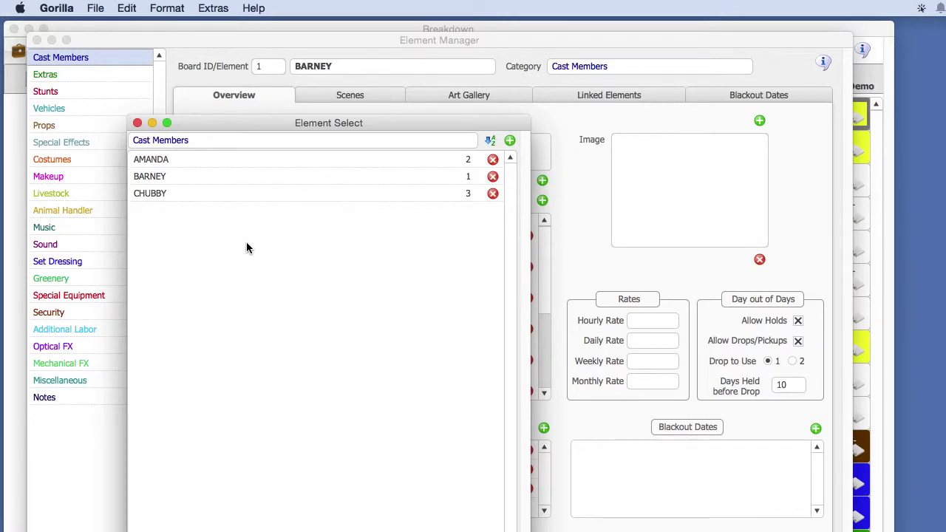
pyautogui.doubleClick(179, 159)
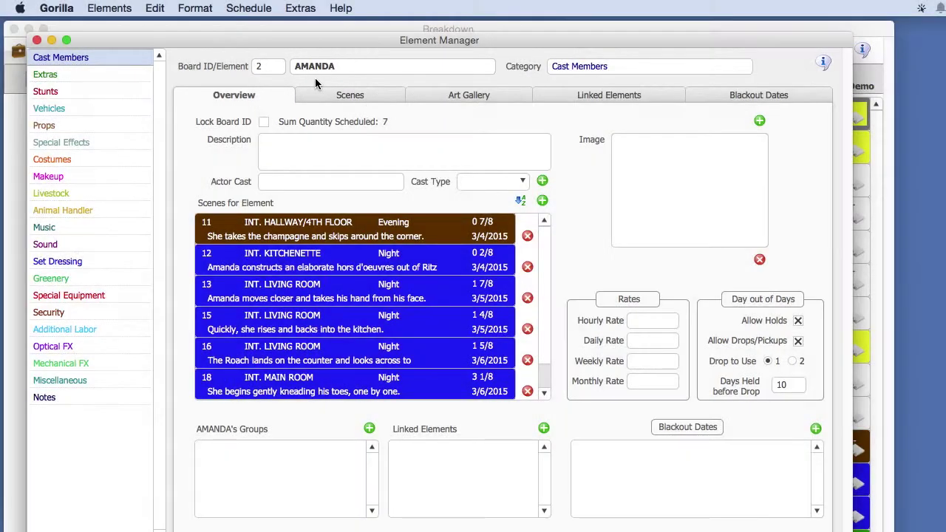
# Set the Element Select window behaviour to "Select Element - Stay in Element Select"
pyautogui.click(109, 8)
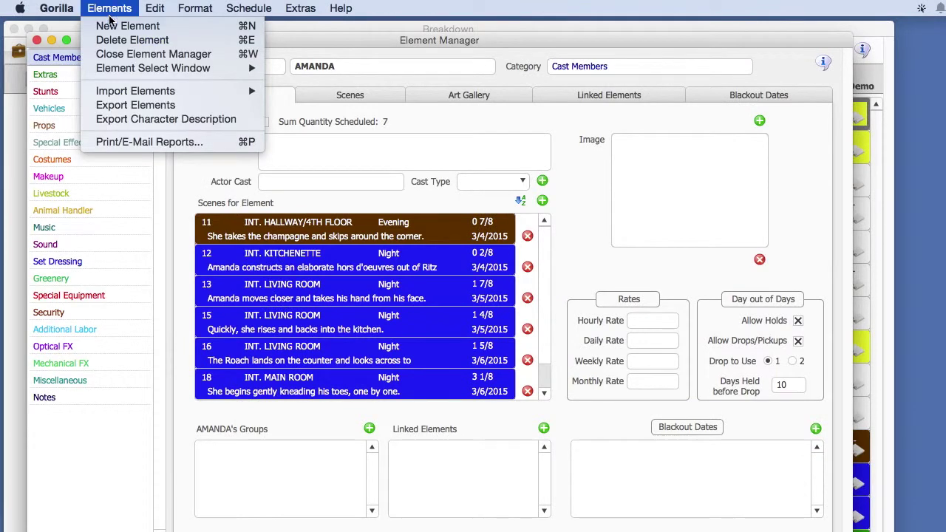
pyautogui.moveTo(122, 69)
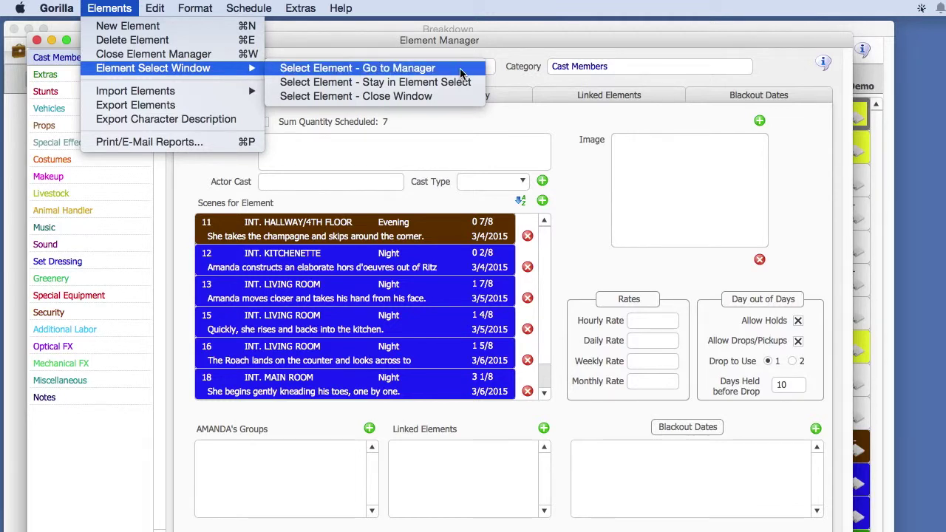
pyautogui.click(378, 83)
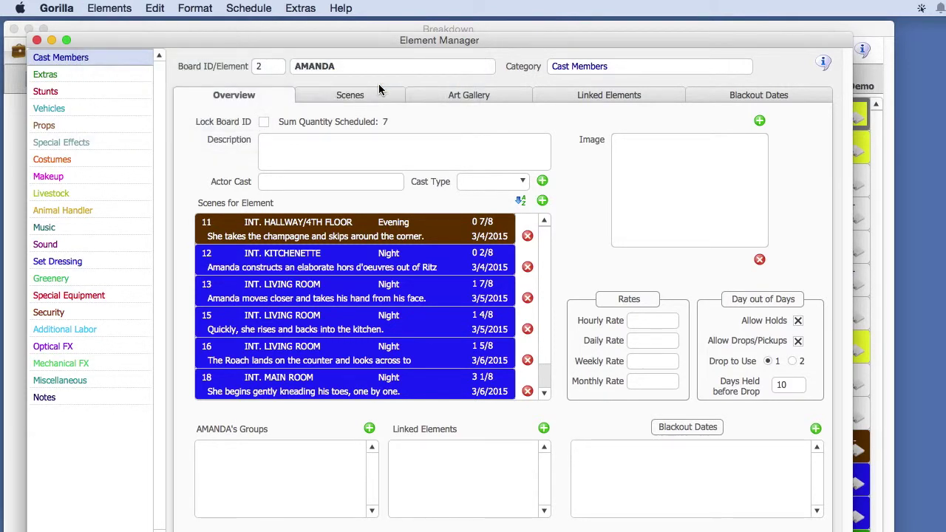
# View the cast members with board IDs 1 and 3 one after the other, and close the Element Select window
pyautogui.click(80, 57)
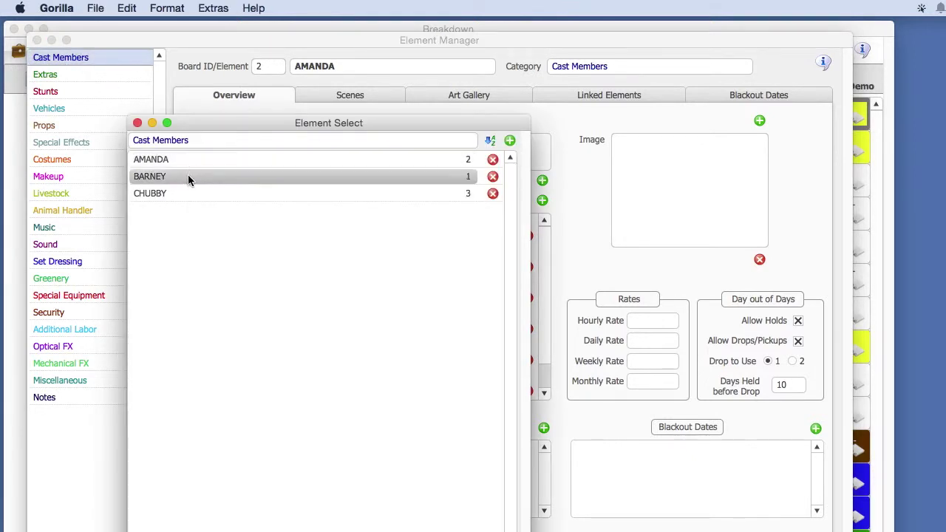
pyautogui.click(187, 177)
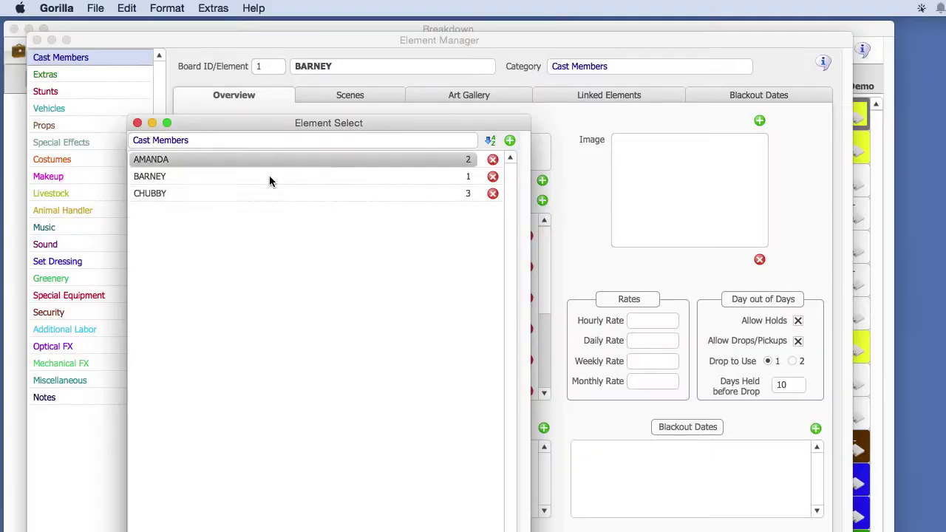
pyautogui.click(176, 195)
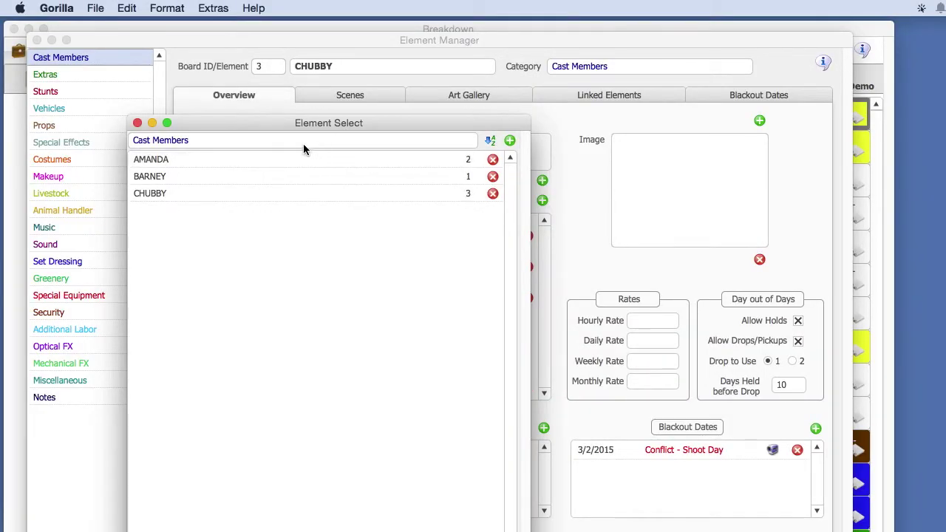
pyautogui.click(137, 123)
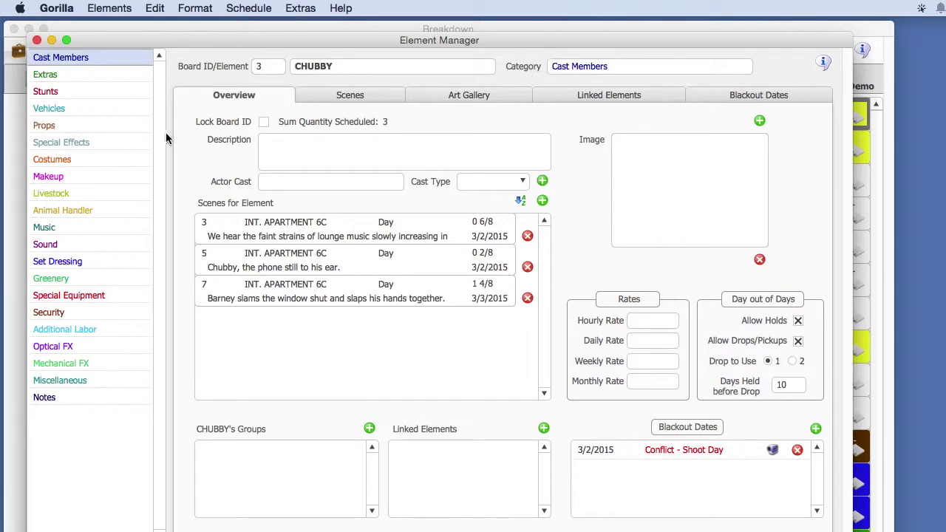
# Load the cast member with board ID 1 into the Element Manager and close the Element Select window
pyautogui.click(340, 66)
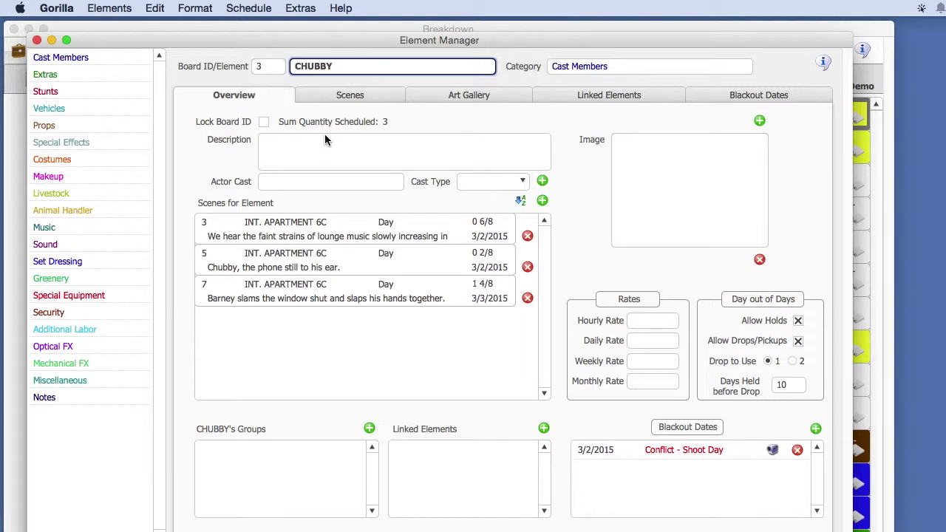
pyautogui.doubleClick(96, 57)
pyautogui.click(171, 174)
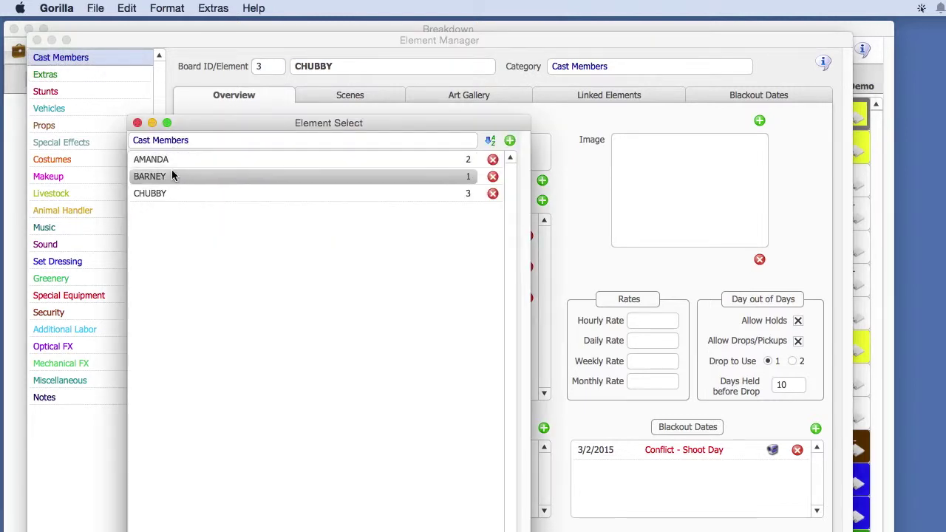
pyautogui.click(138, 123)
pyautogui.click(214, 230)
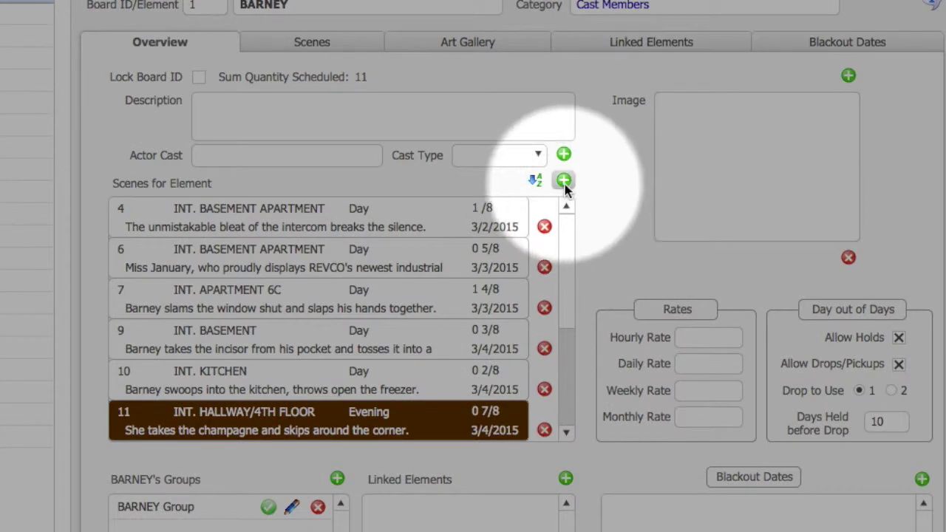
# Attach scenes 1 (EXT. BEVERLY HILLS, CA) and 2 (EXT. HOLLYWOOD) to the cast member with board ID 1
pyautogui.click(564, 182)
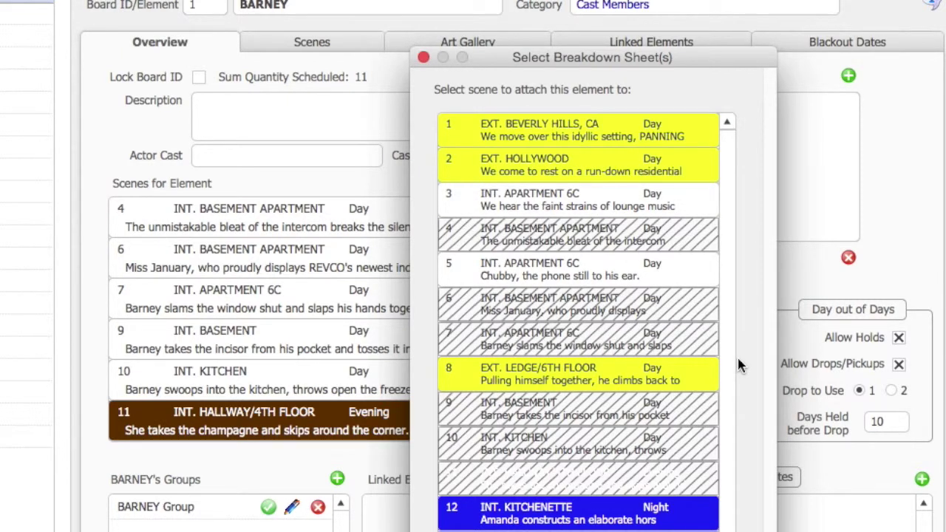
pyautogui.click(537, 147)
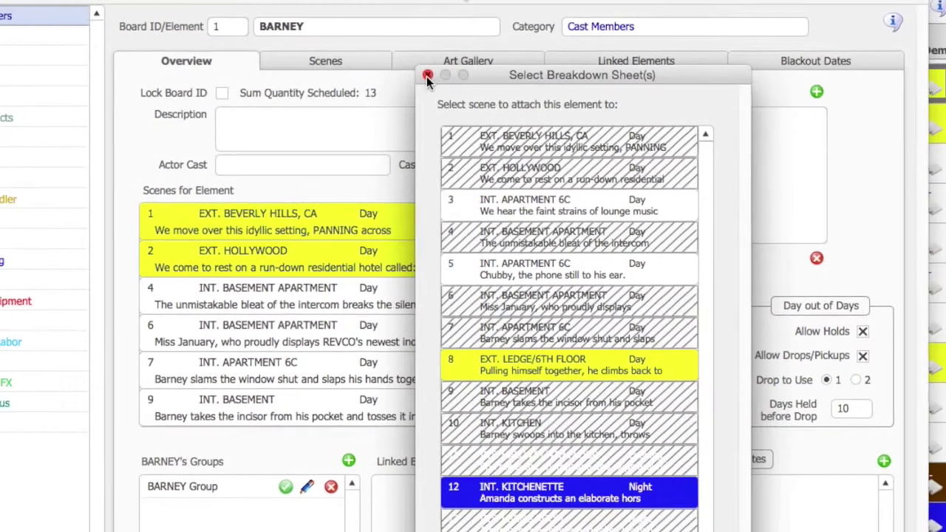
pyautogui.click(424, 57)
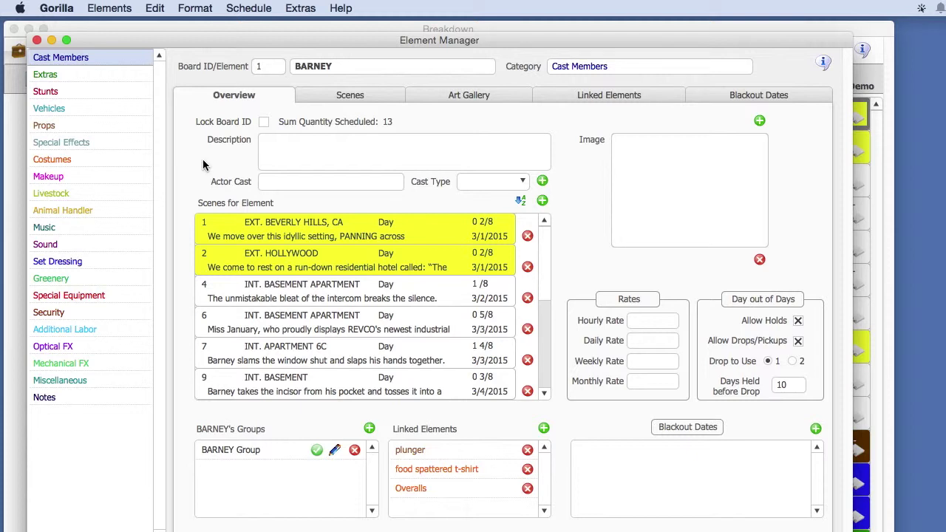
# Create a new element named Gun in the Props category
pyautogui.click(76, 125)
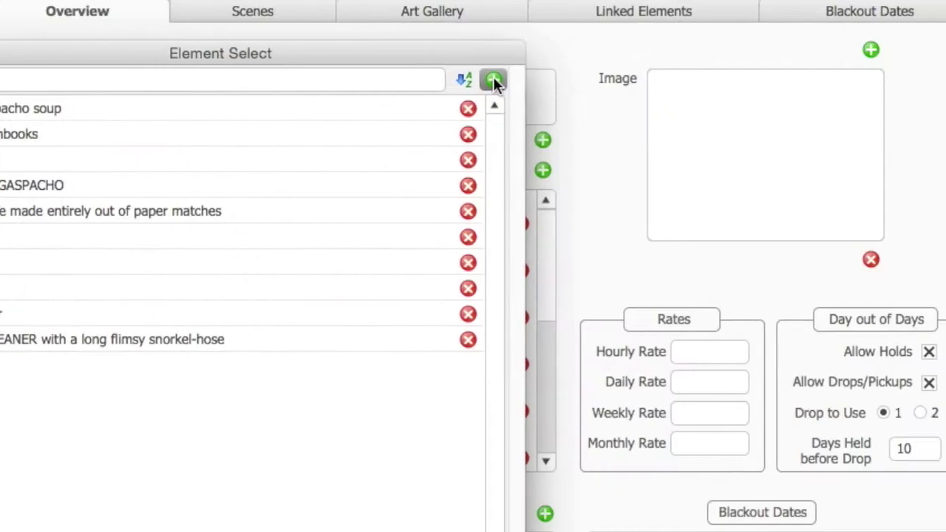
pyautogui.click(596, 80)
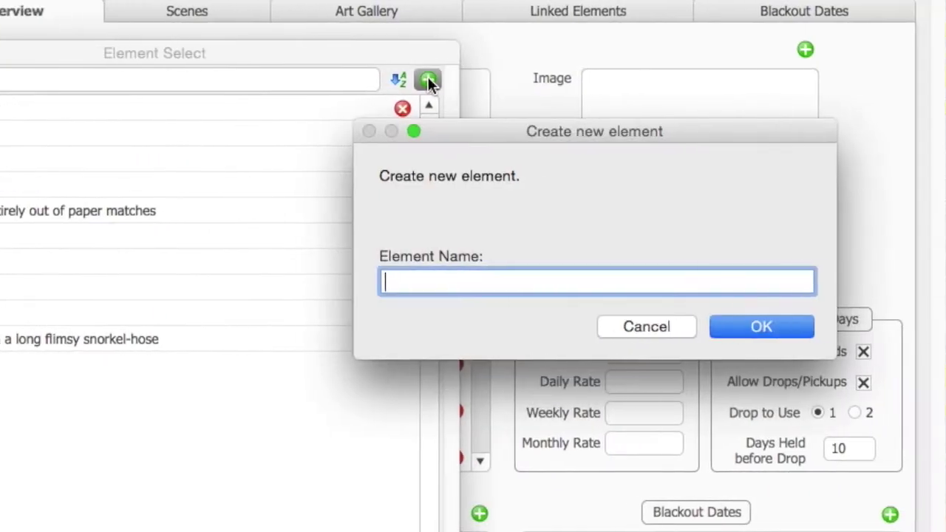
pyautogui.write('Gun')
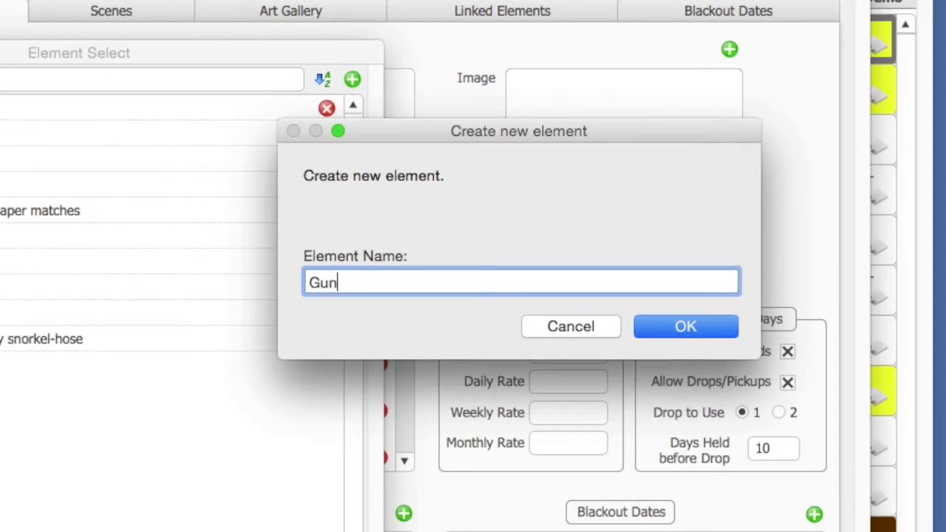
pyautogui.click(683, 325)
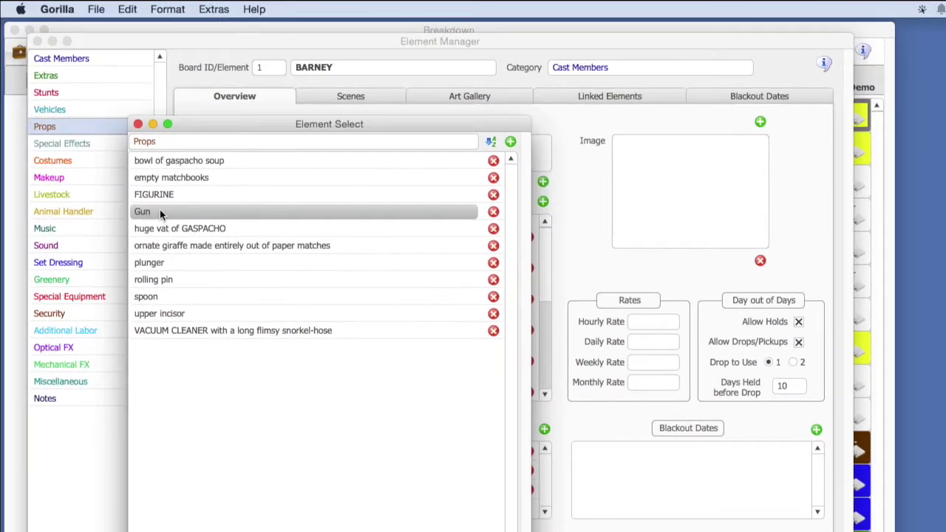
pyautogui.click(490, 142)
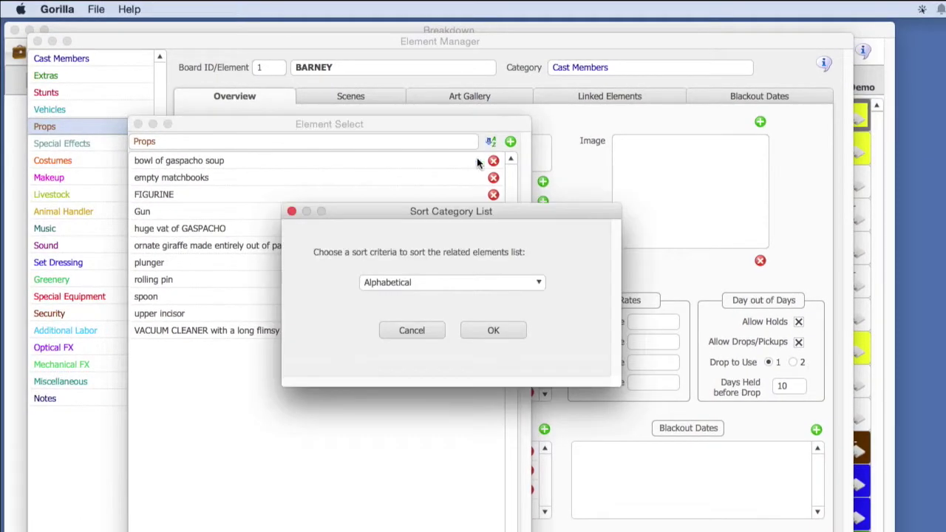
pyautogui.click(418, 280)
pyautogui.click(419, 333)
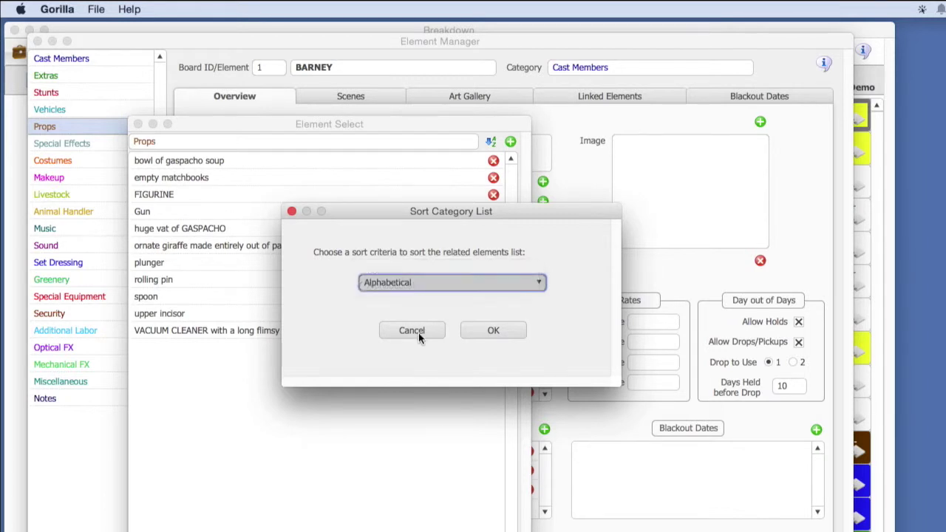
# Open the Gun prop and enter the description "A long trigger, flat mainspring housing and original style recoil spring system remain from the original M1911 design."
pyautogui.doubleClick(164, 212)
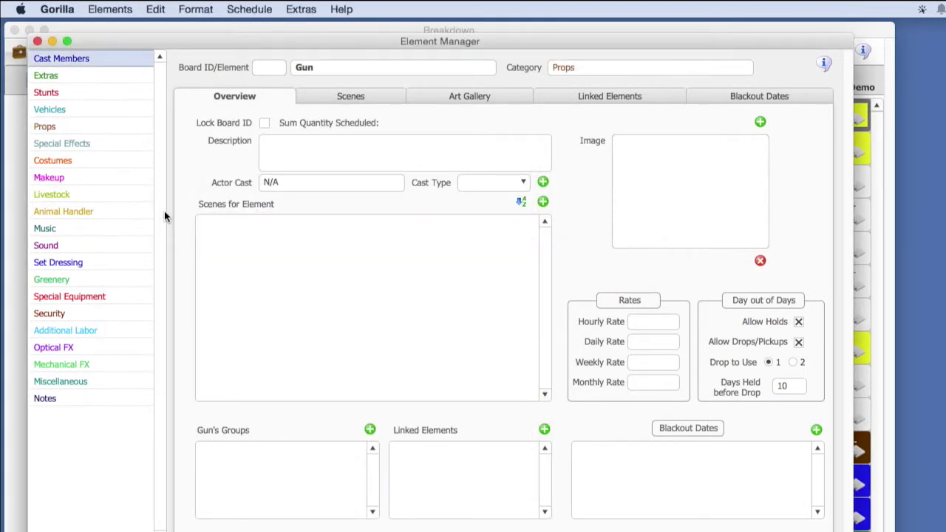
pyautogui.click(290, 141)
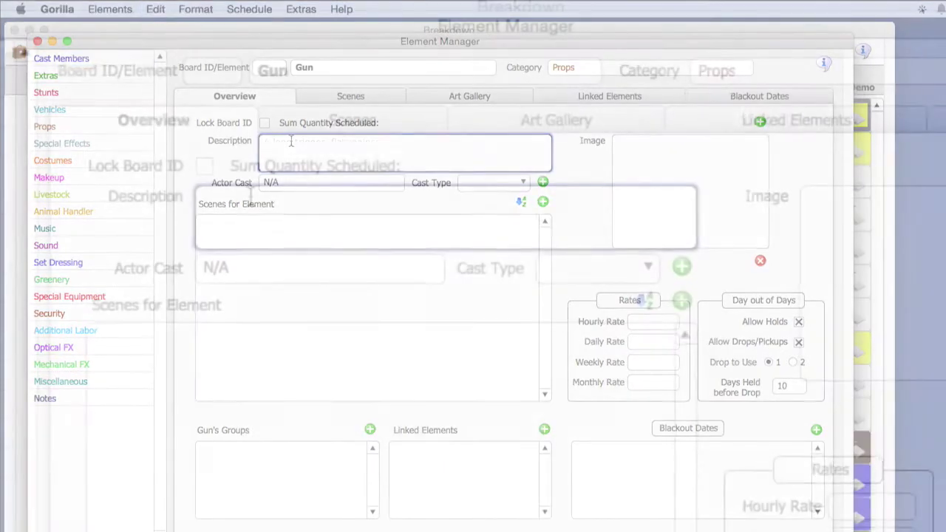
pyautogui.write('A long trigger, flat mainspring housing and original style recoil spring system remain from the original M1911 design.')
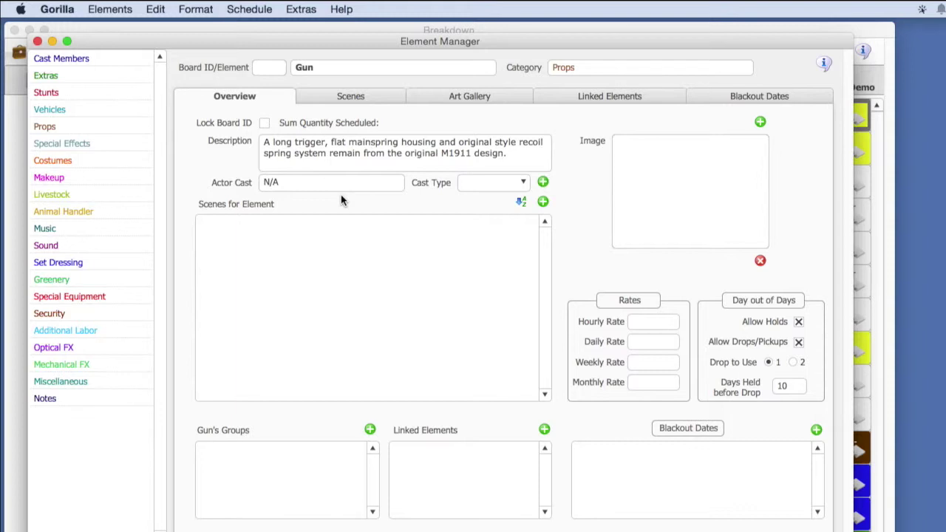
# Attach the Gun prop to scenes 1 (EXT. BEVERLY HILLS, CA) and 2 (EXT. HOLLYWOOD)
pyautogui.click(542, 201)
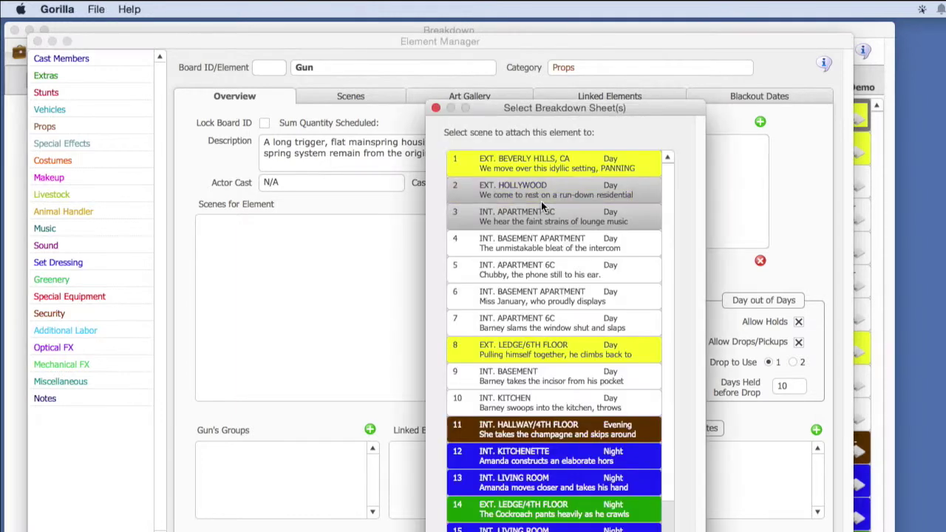
pyautogui.doubleClick(502, 171)
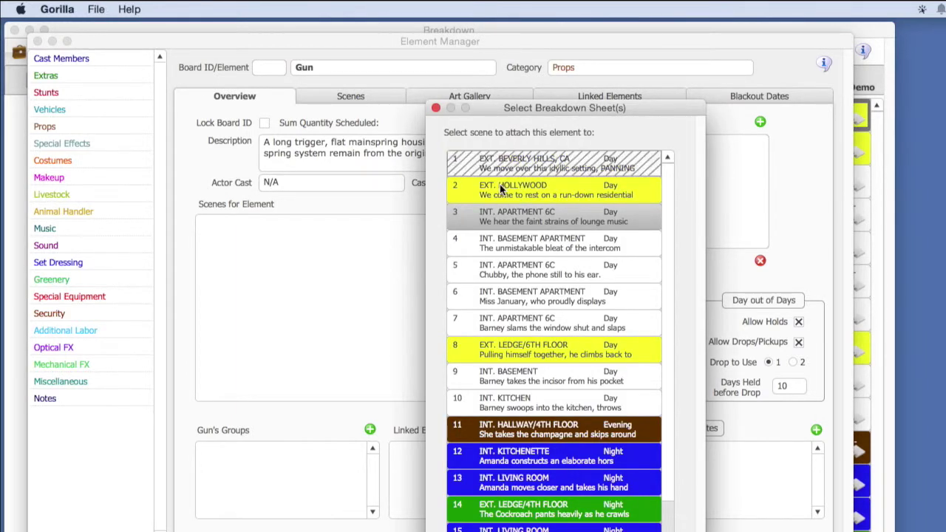
pyautogui.click(435, 108)
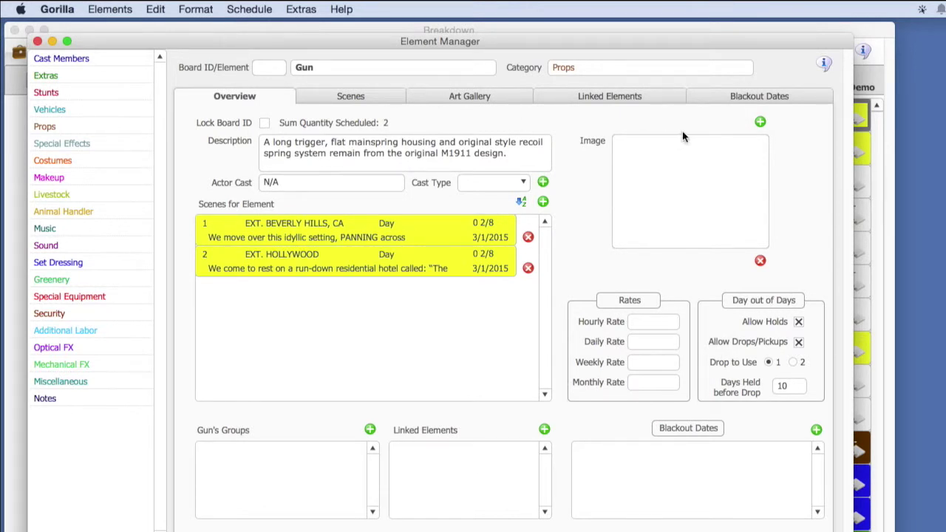
# Insert Colt.jpg from the ELEMENT PICS folder as the Gun's image and view it in the element's Art Gallery
pyautogui.click(761, 125)
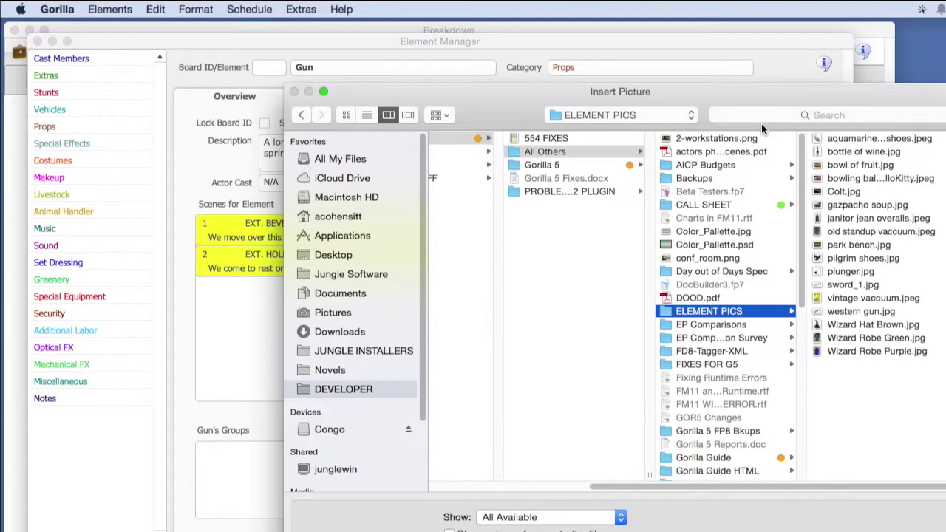
pyautogui.click(844, 191)
pyautogui.doubleClick(843, 192)
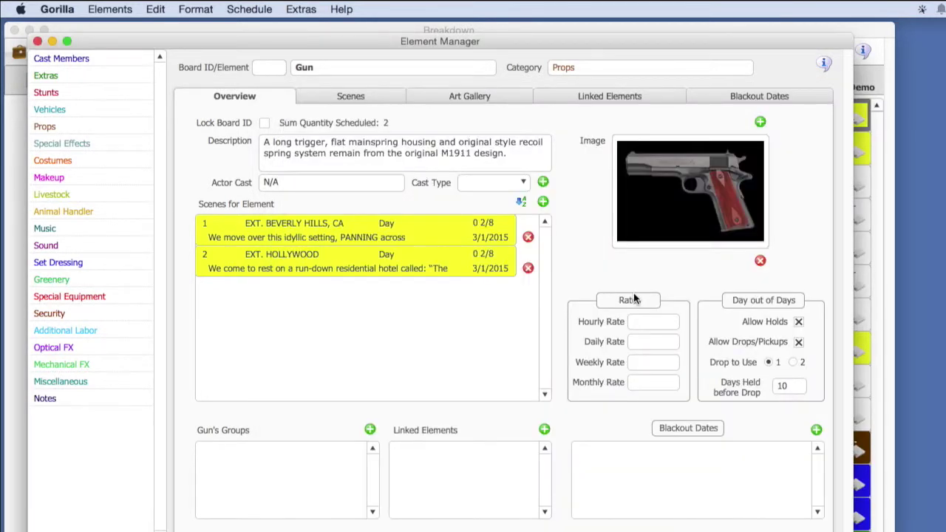
pyautogui.click(453, 98)
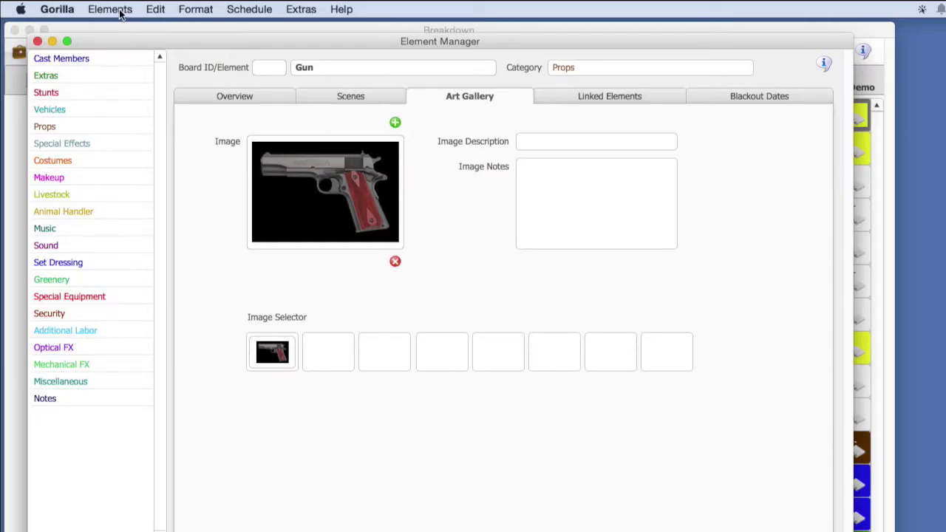
# Delete the Gun element together with all its instances on the breakdown sheets
pyautogui.click(117, 9)
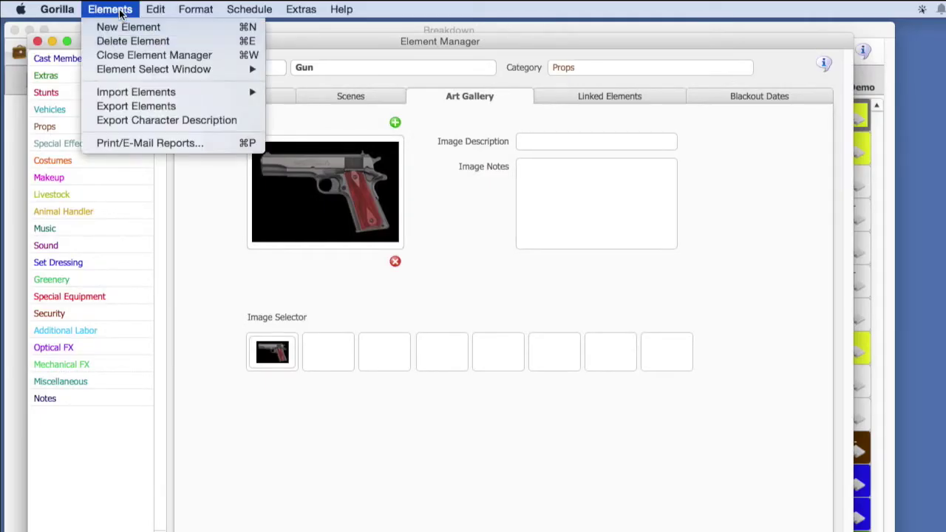
pyautogui.click(204, 42)
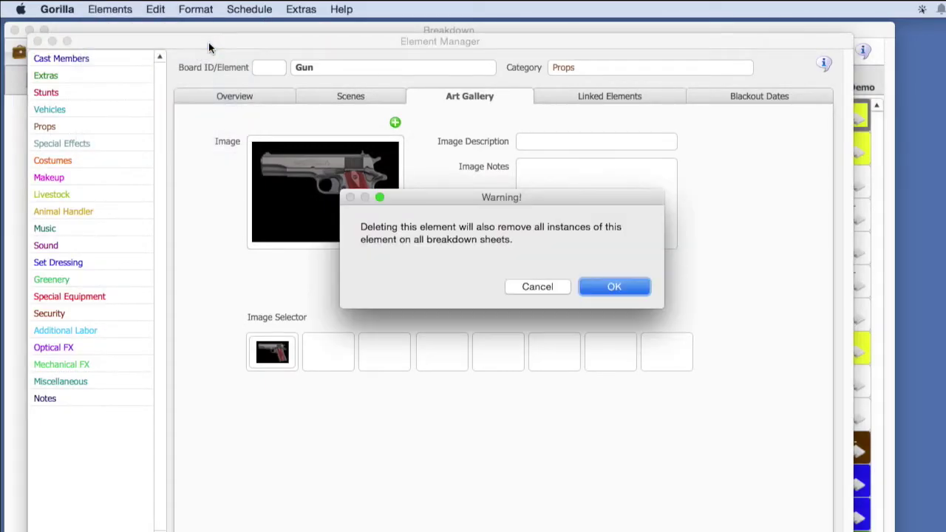
pyautogui.click(615, 288)
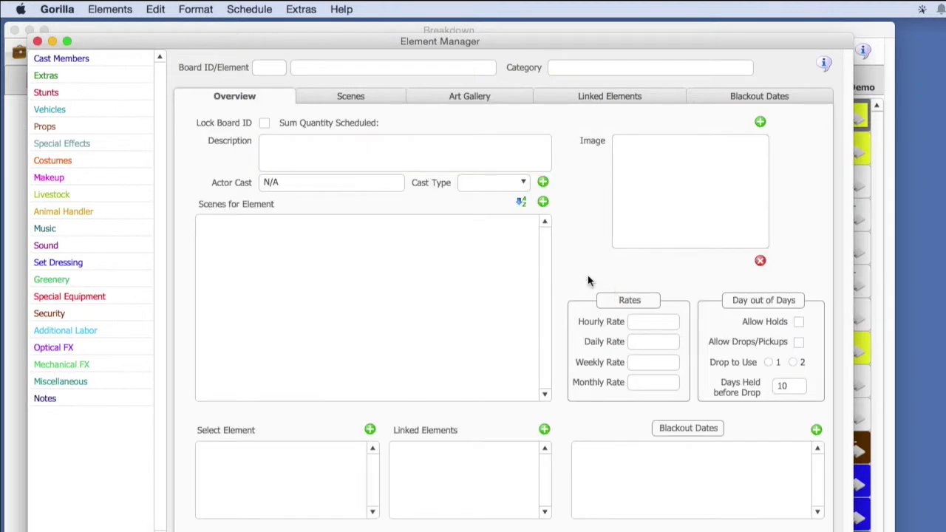
# Open the cast member with board ID 1, and bring up the manager for the schedule's breakdown categories
pyautogui.click(86, 63)
pyautogui.doubleClick(197, 180)
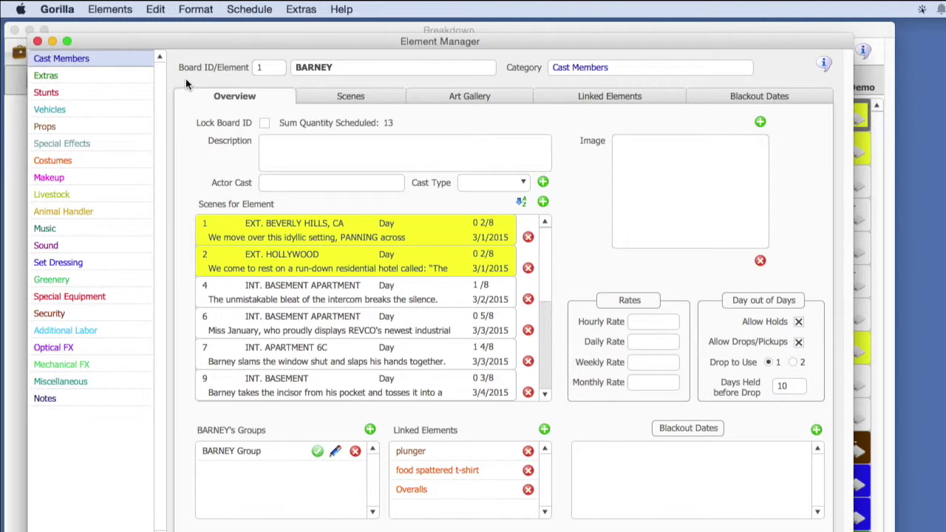
pyautogui.click(155, 10)
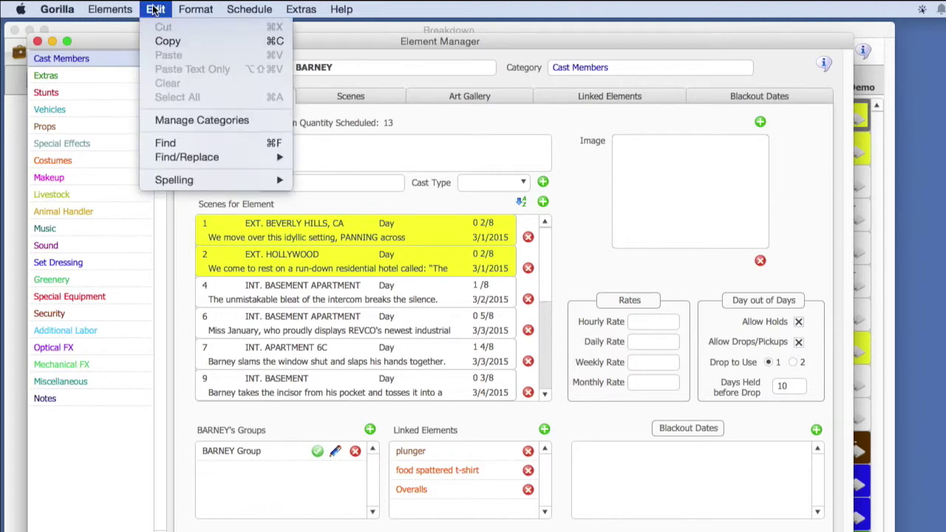
pyautogui.click(268, 122)
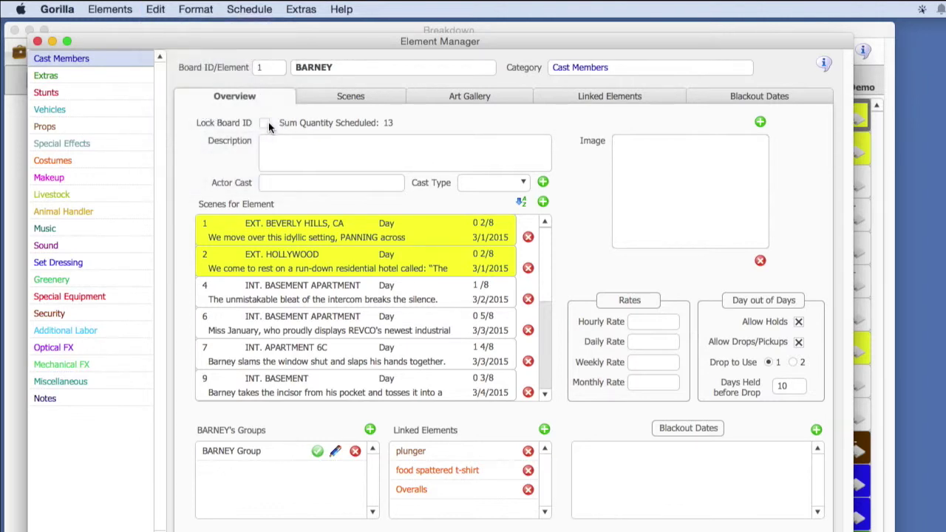
pyautogui.moveTo(523, 60); pyautogui.dragTo(417, 30)
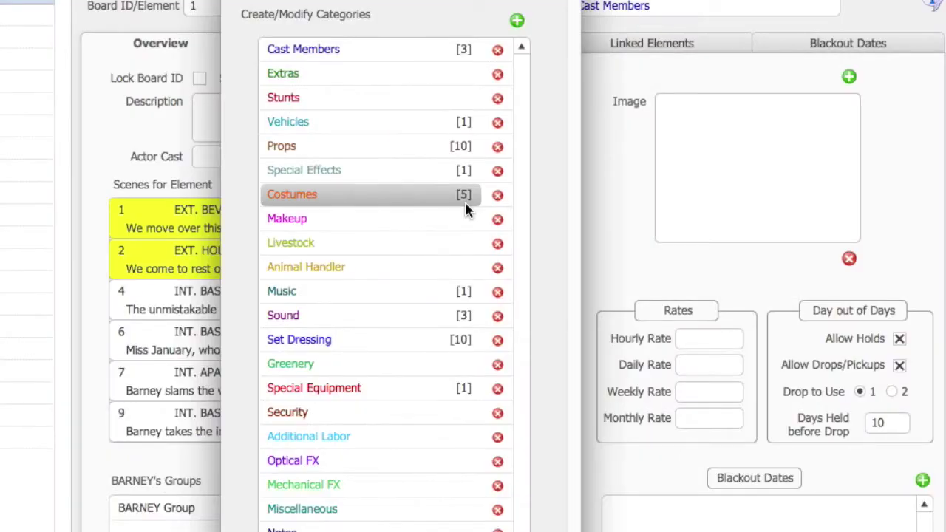
# Examine the Props category's name and colour options, and close its details without changes
pyautogui.doubleClick(333, 151)
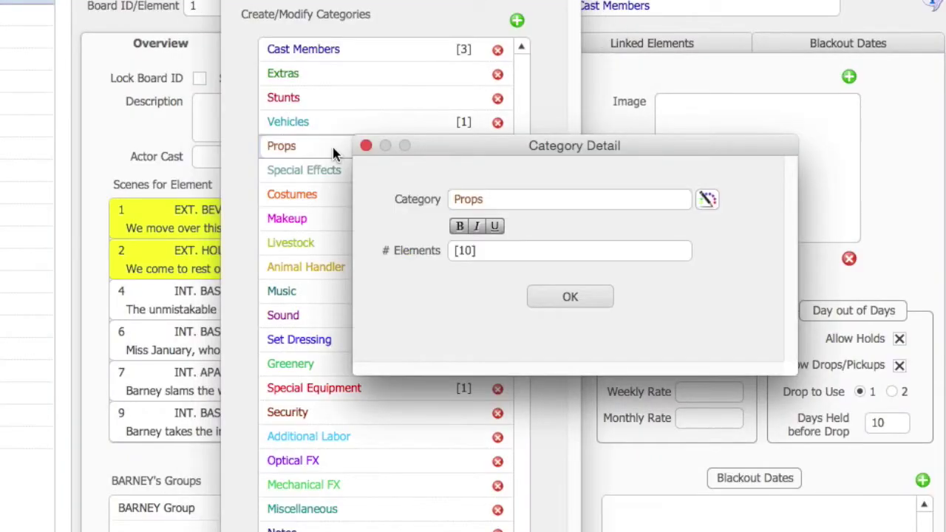
pyautogui.click(502, 199)
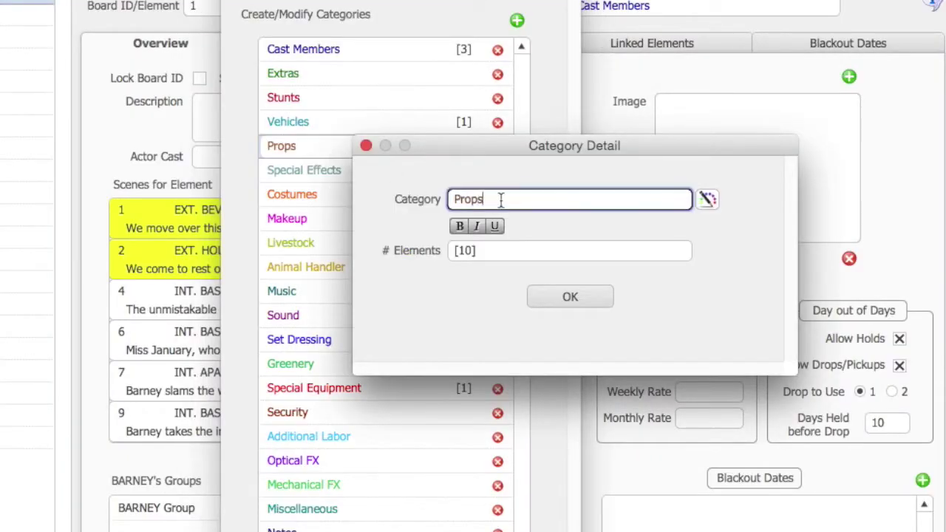
pyautogui.click(576, 224)
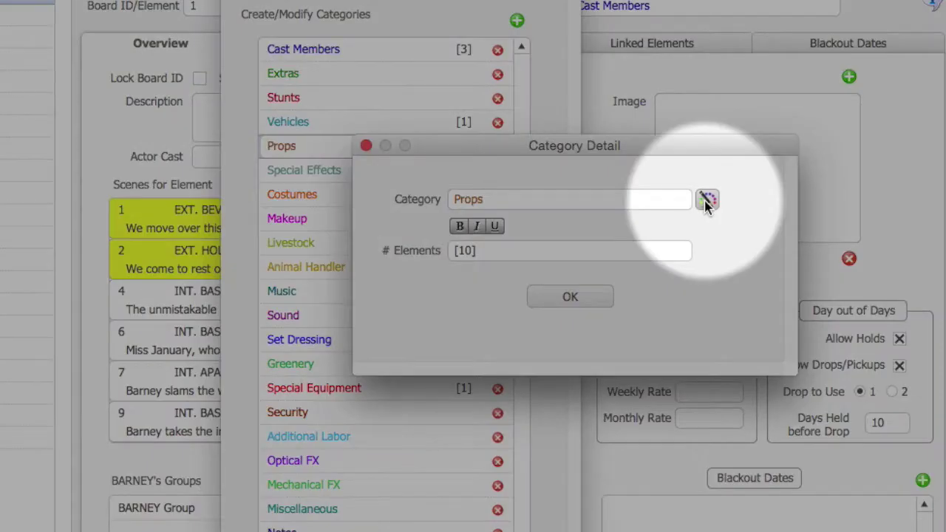
pyautogui.click(707, 201)
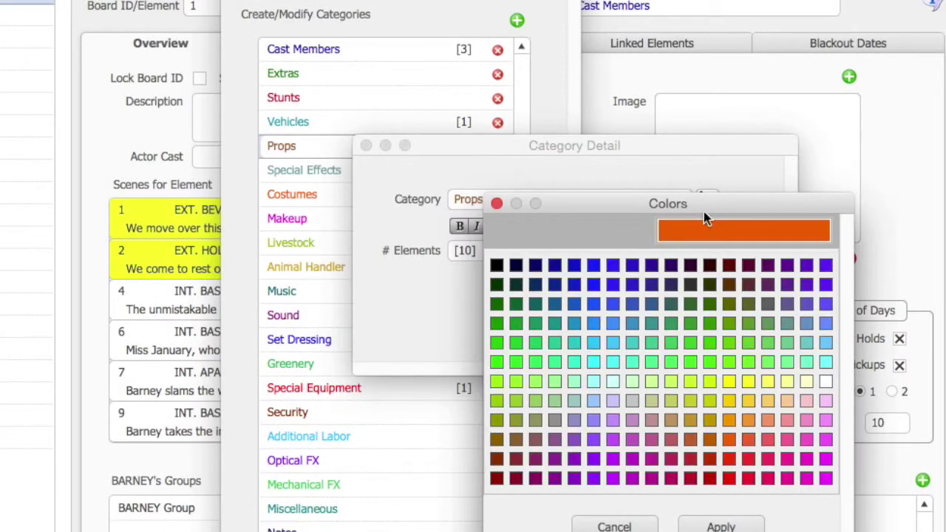
pyautogui.click(627, 527)
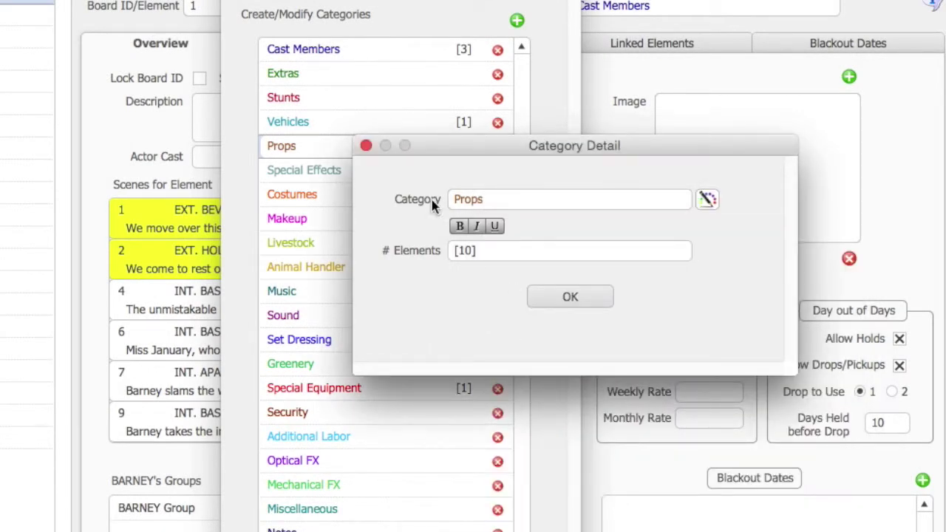
pyautogui.click(366, 146)
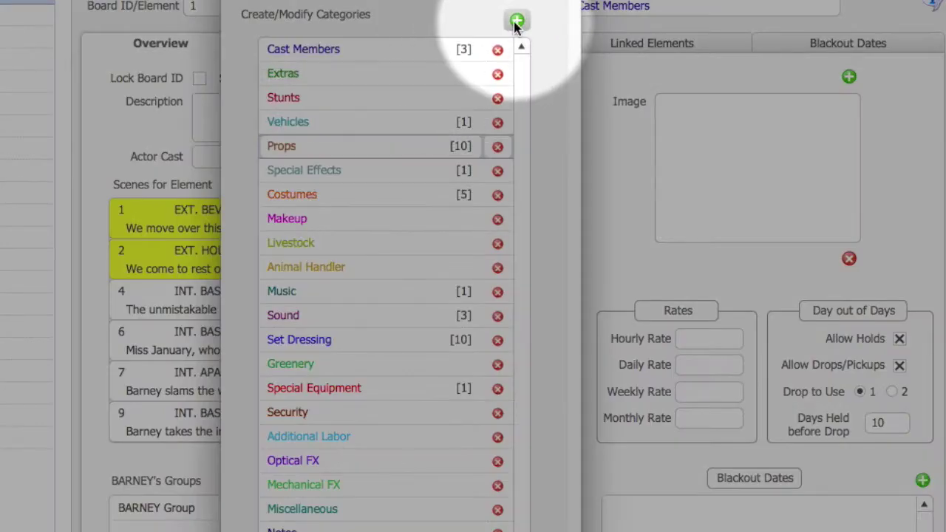
# Add a new category named CGI to the schedule
pyautogui.click(515, 21)
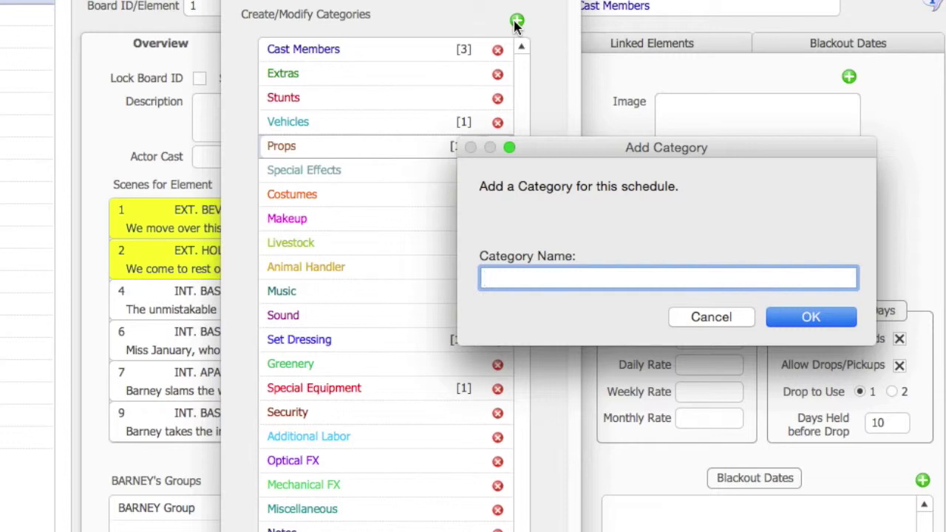
pyautogui.write('CGI')
pyautogui.click(839, 318)
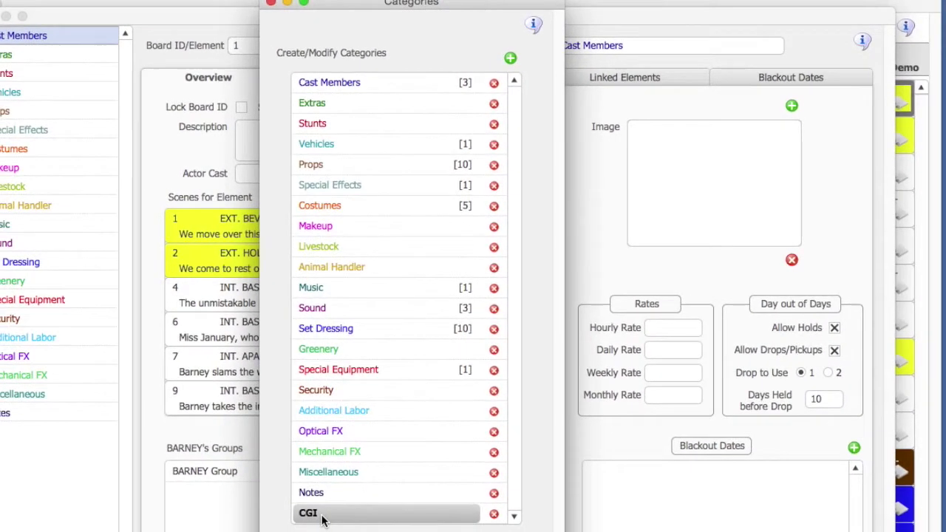
# Set the CGI category's text colour to green and turn off its bold style
pyautogui.doubleClick(323, 518)
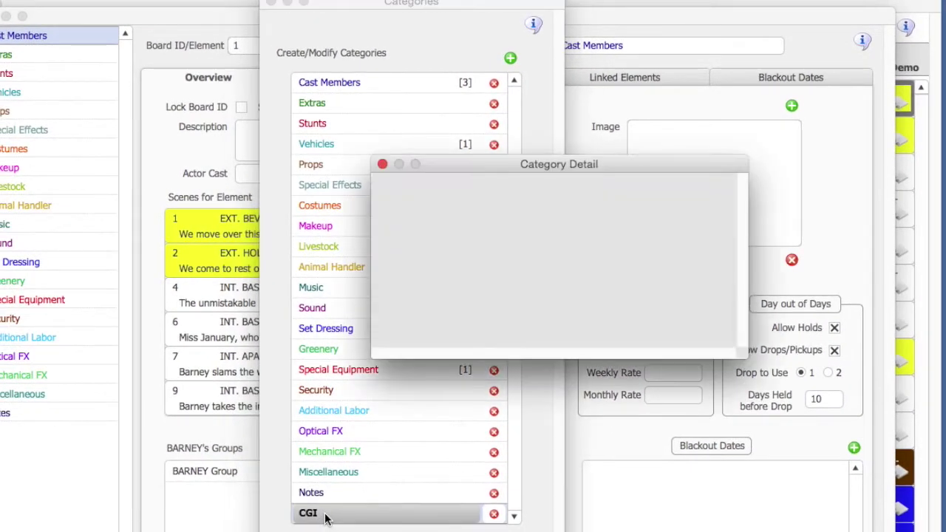
pyautogui.click(671, 210)
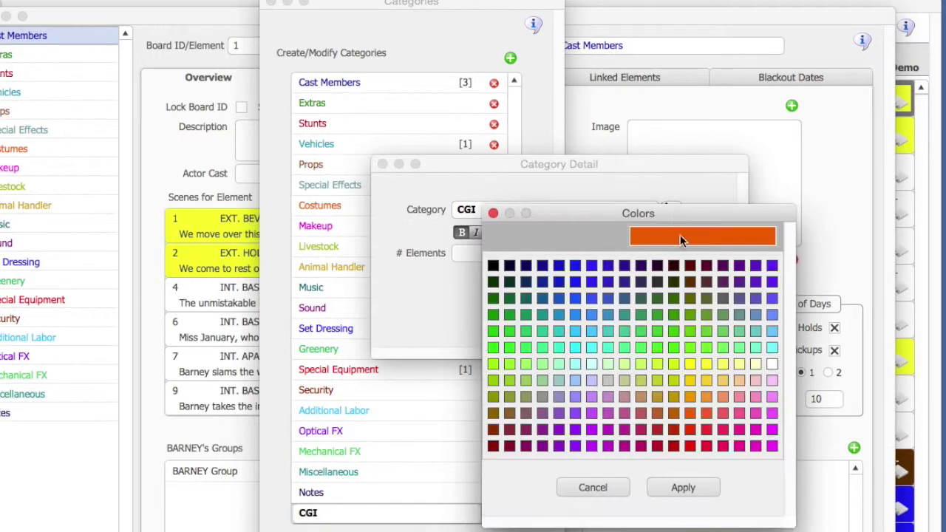
pyautogui.click(694, 348)
pyautogui.click(689, 487)
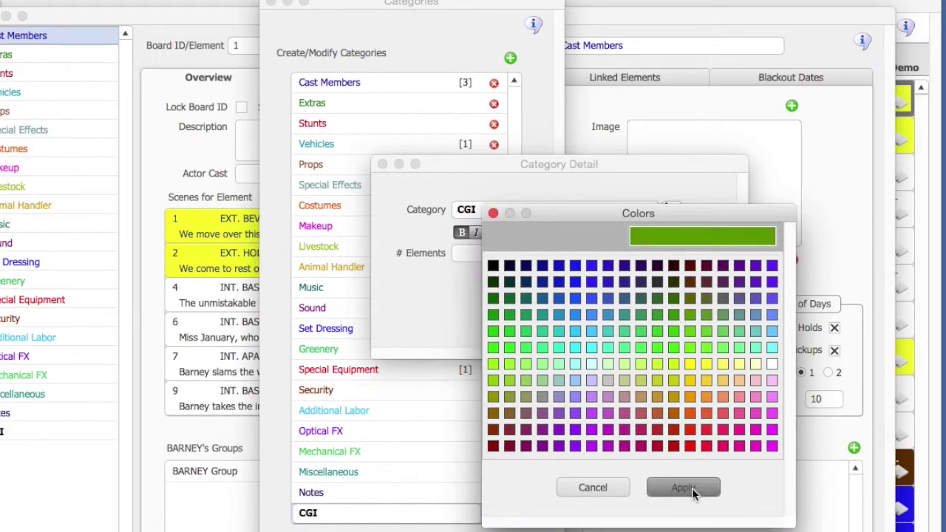
pyautogui.click(462, 232)
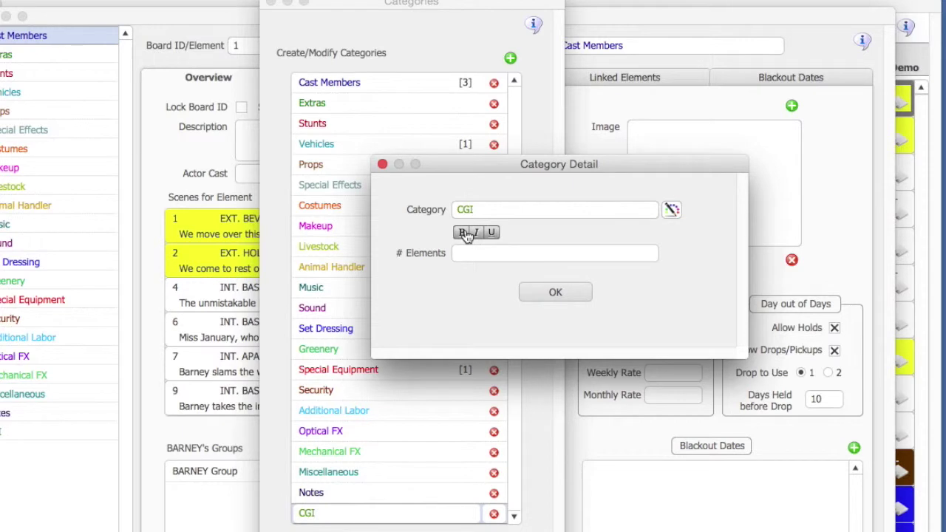
pyautogui.click(383, 164)
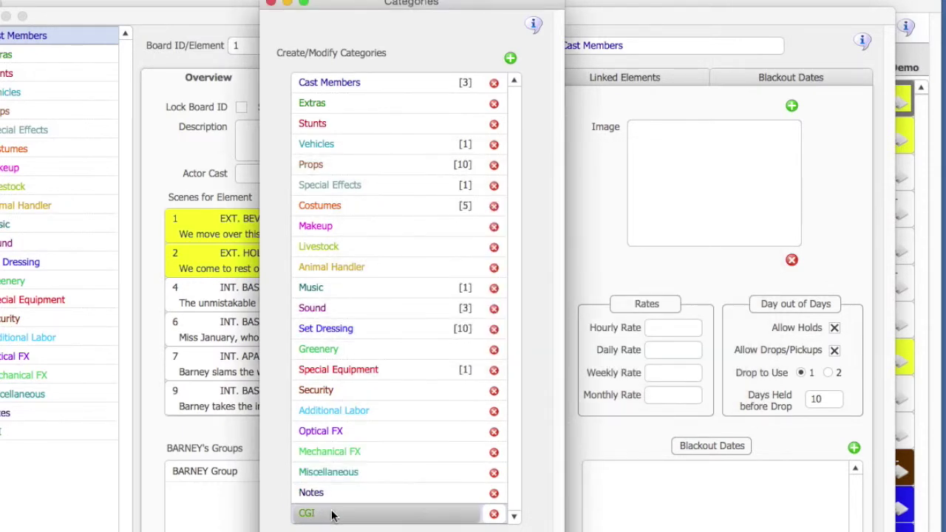
# Close the category manager and look at the CGI category's element selection in the Element Manager
pyautogui.click(270, 3)
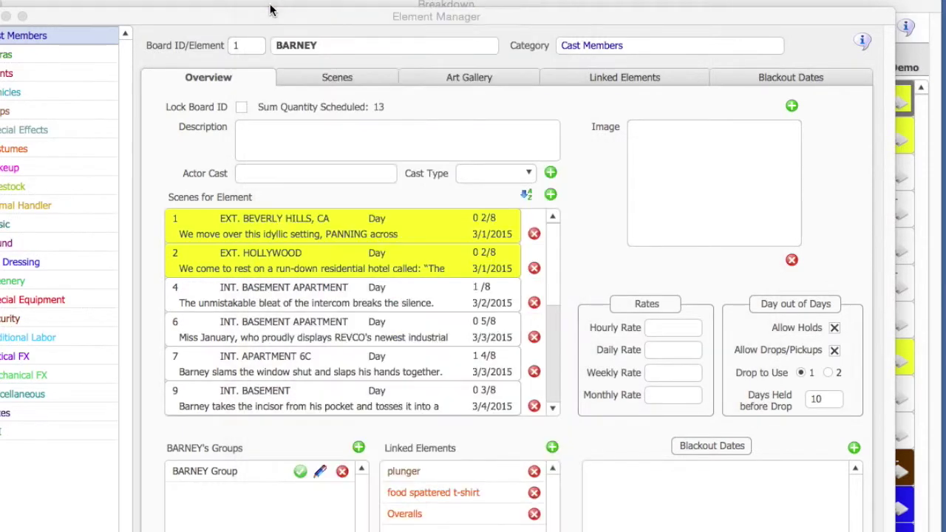
pyautogui.click(52, 431)
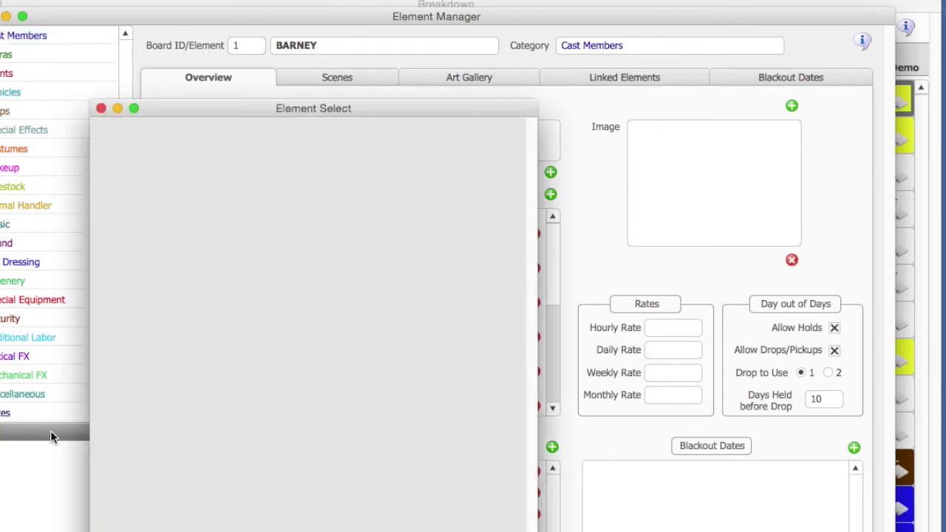
pyautogui.click(101, 108)
# Reopen the category manager and start deleting the CGI category
pyautogui.click(120, 0)
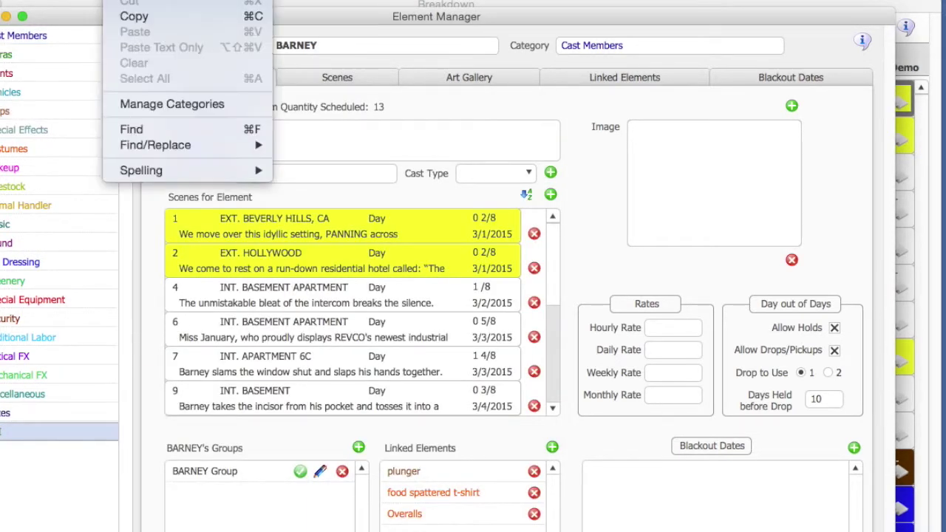
pyautogui.click(154, 104)
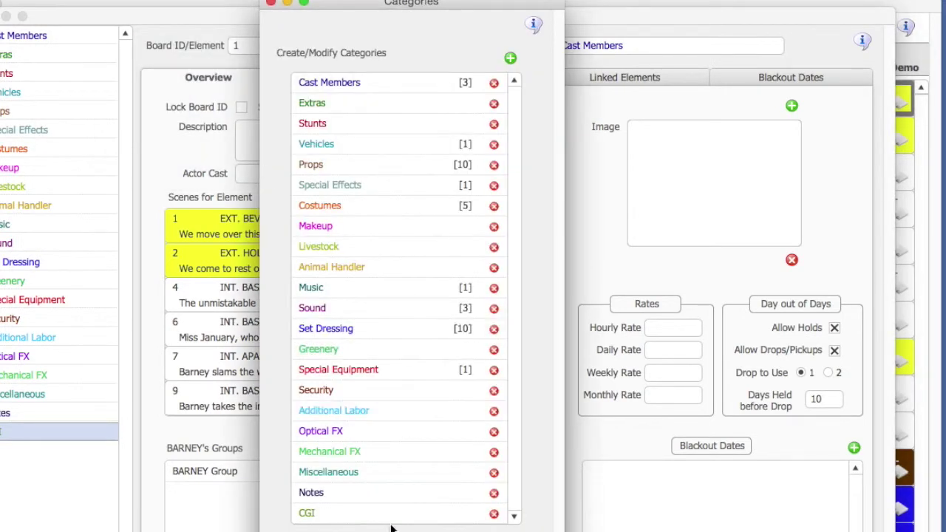
pyautogui.click(493, 513)
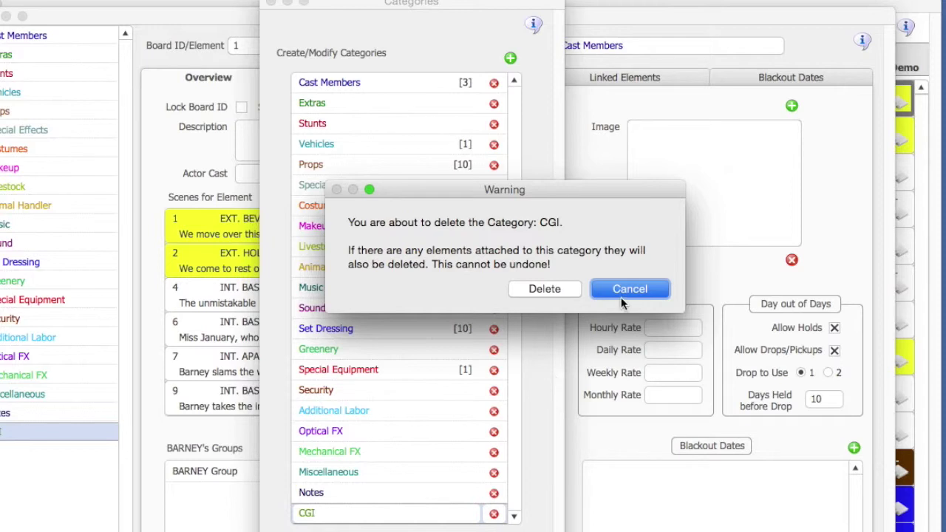